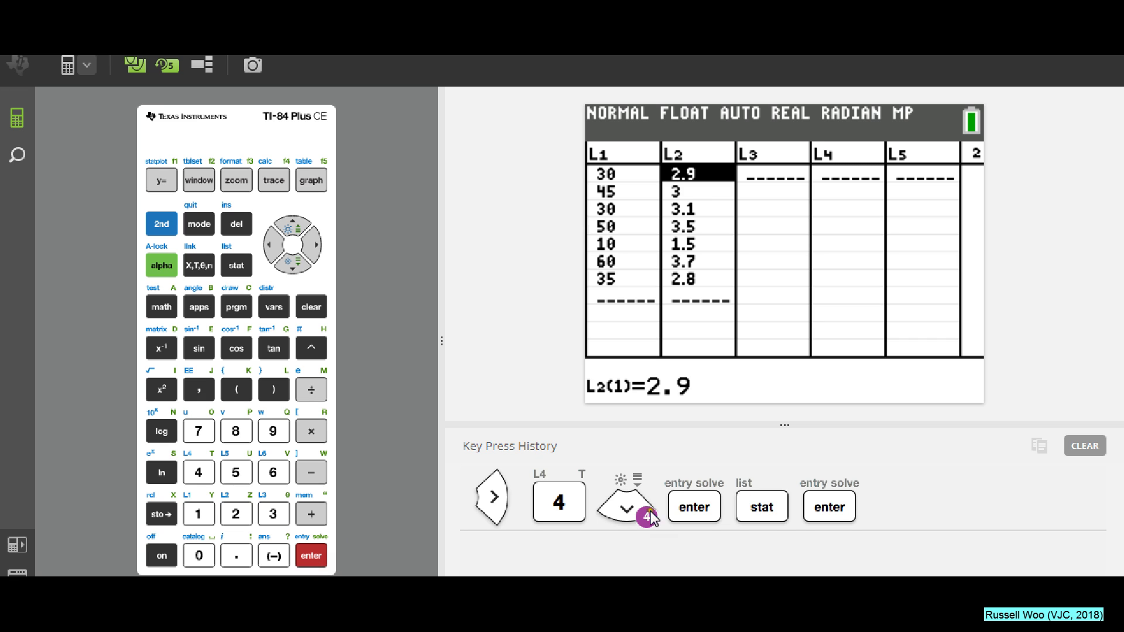
# Clear the key press history and calculate the LinReg(ax+b) regression with L1 as Xlist and L2 as Ylist
pyautogui.click(1085, 446)
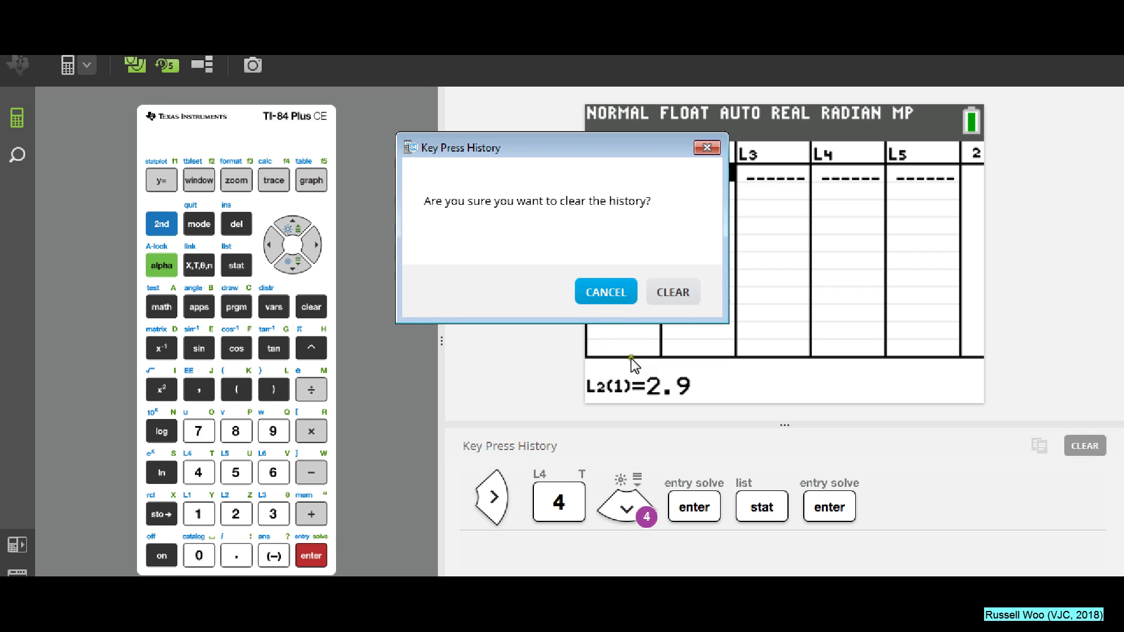
pyautogui.click(672, 292)
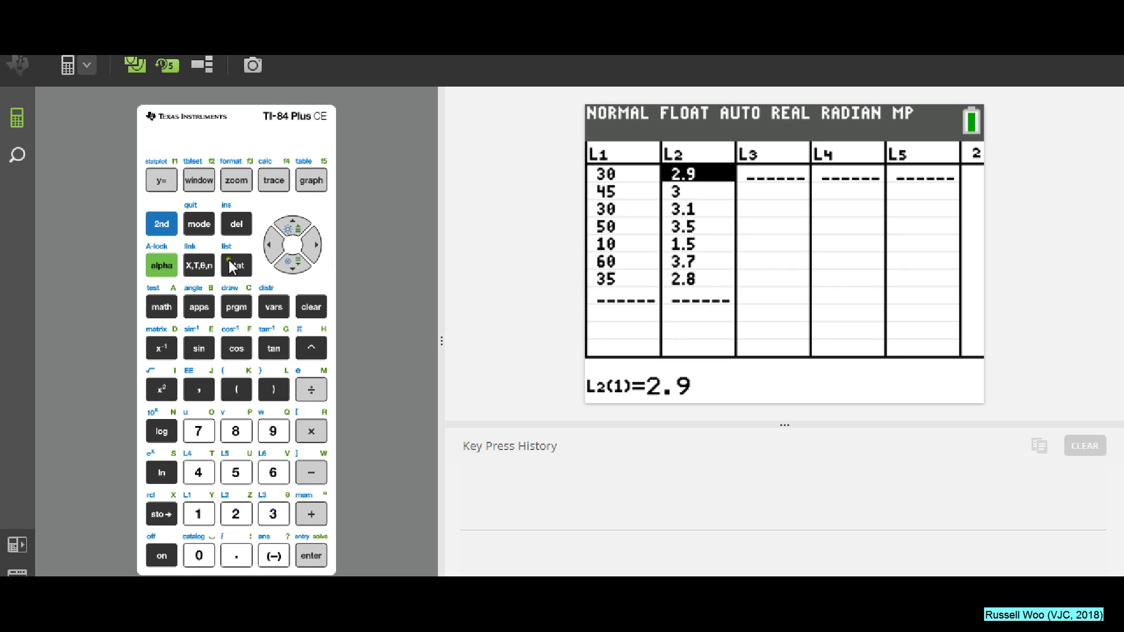
pyautogui.click(234, 264)
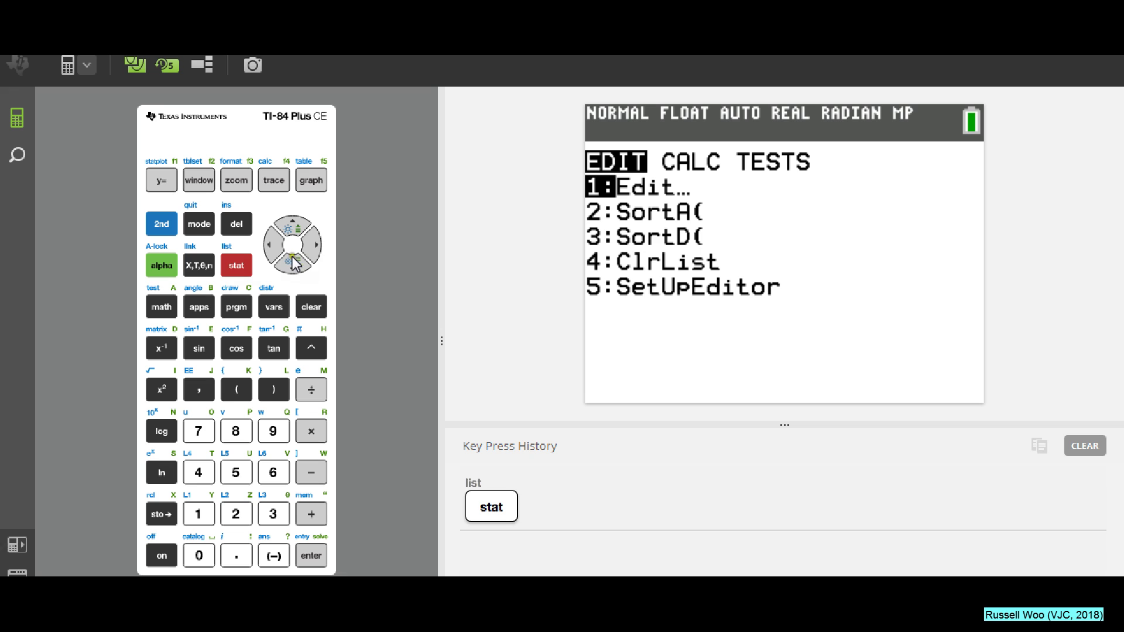
pyautogui.click(313, 244)
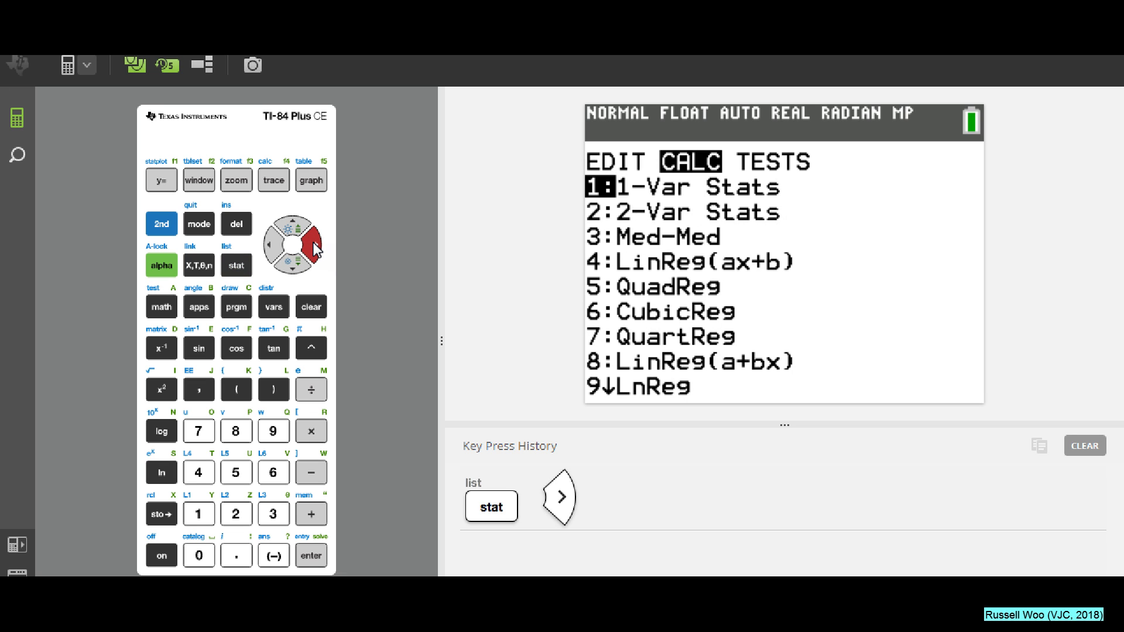
pyautogui.click(210, 476)
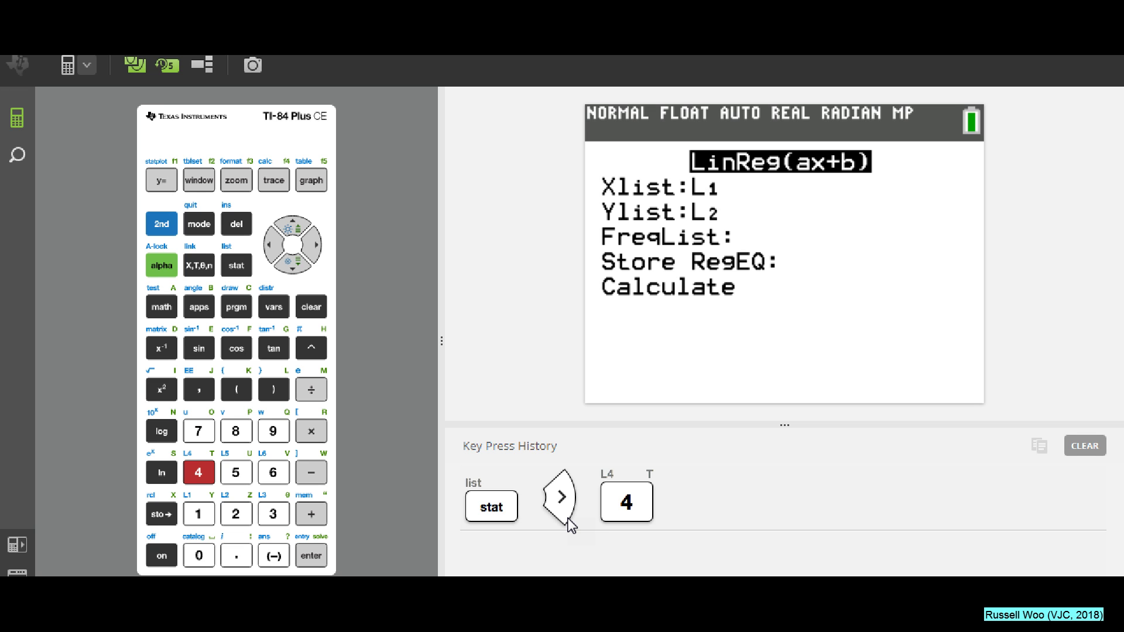
pyautogui.press('Down')
pyautogui.press('Down')
pyautogui.press('Down')
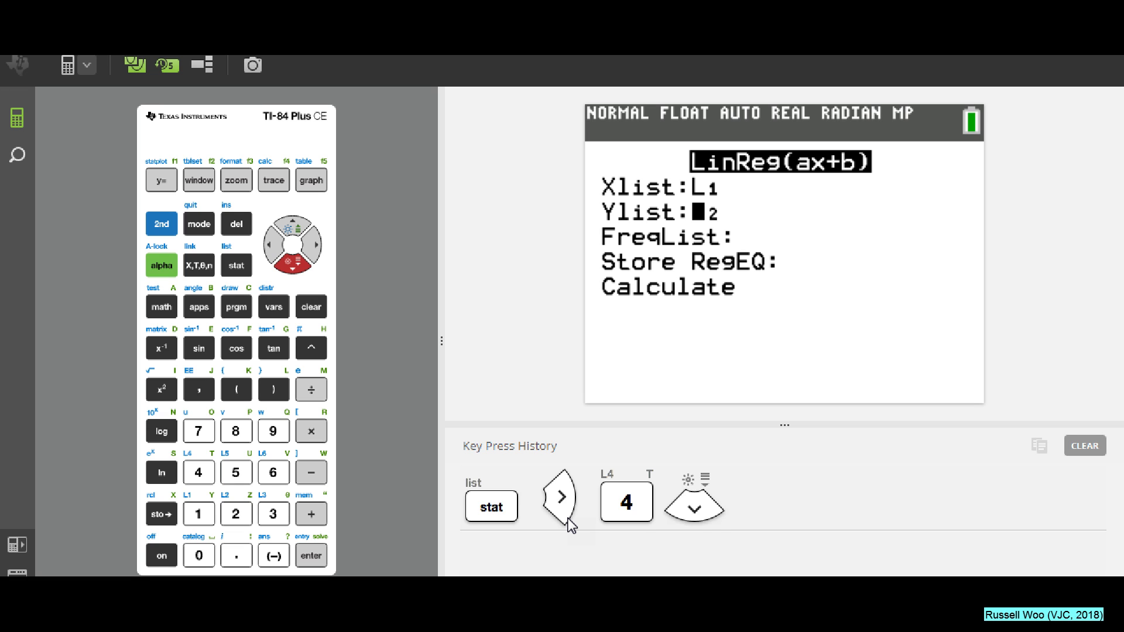
pyautogui.press('Down')
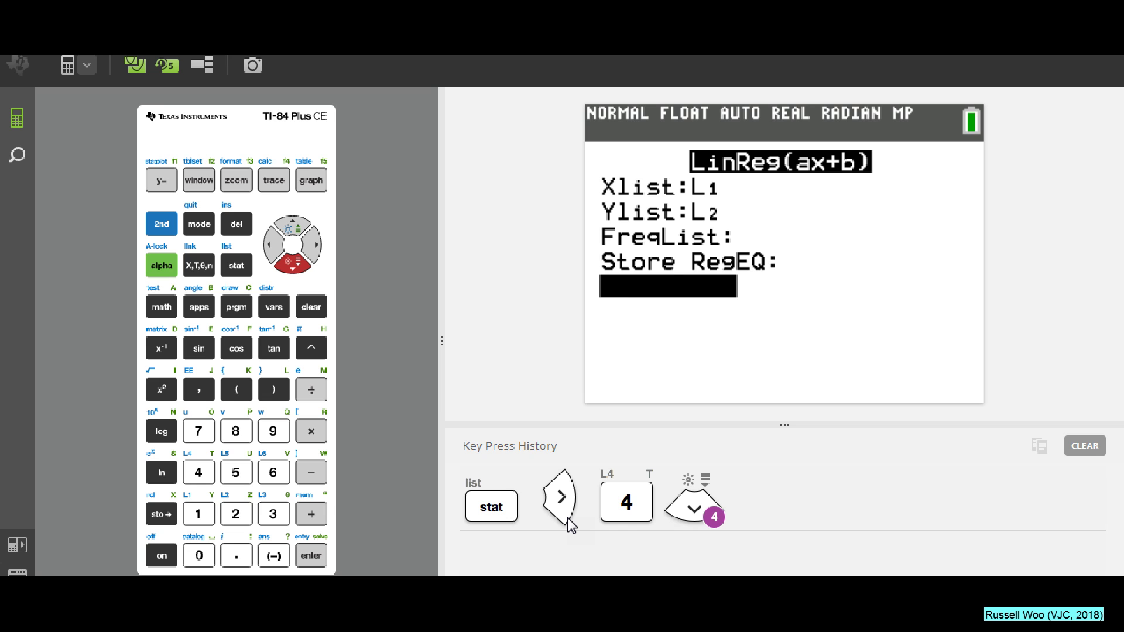
pyautogui.press('Return')
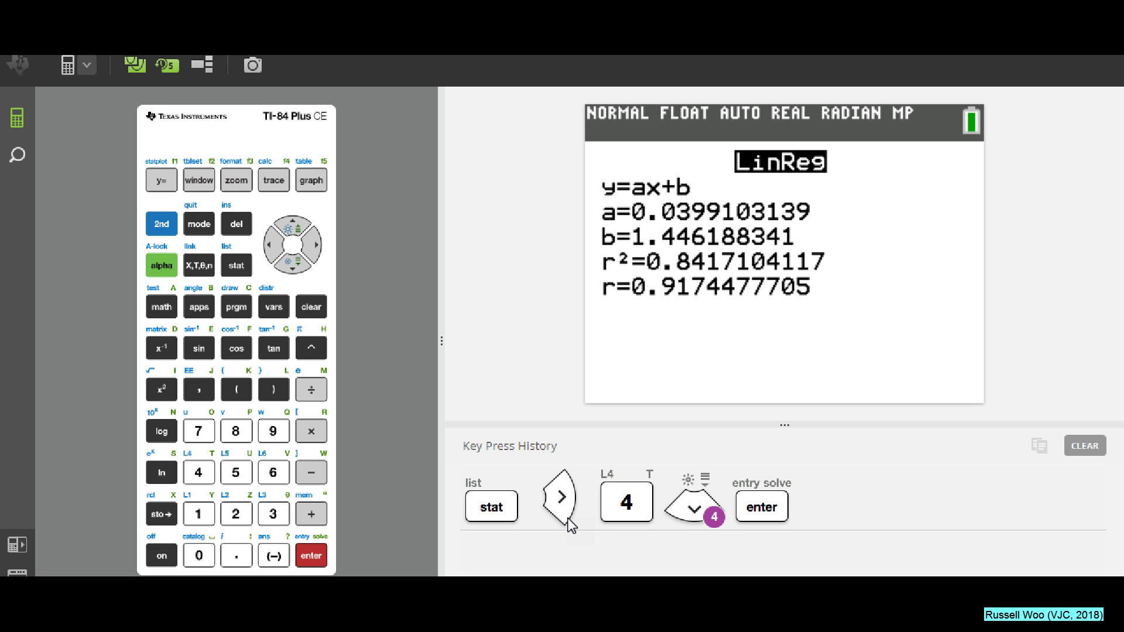
# Switch to the Word document and handwrite "and her newborn's birth weight" in blue after "BMI" in answer (a)
pyautogui.hotkey('alt', 'Tab')
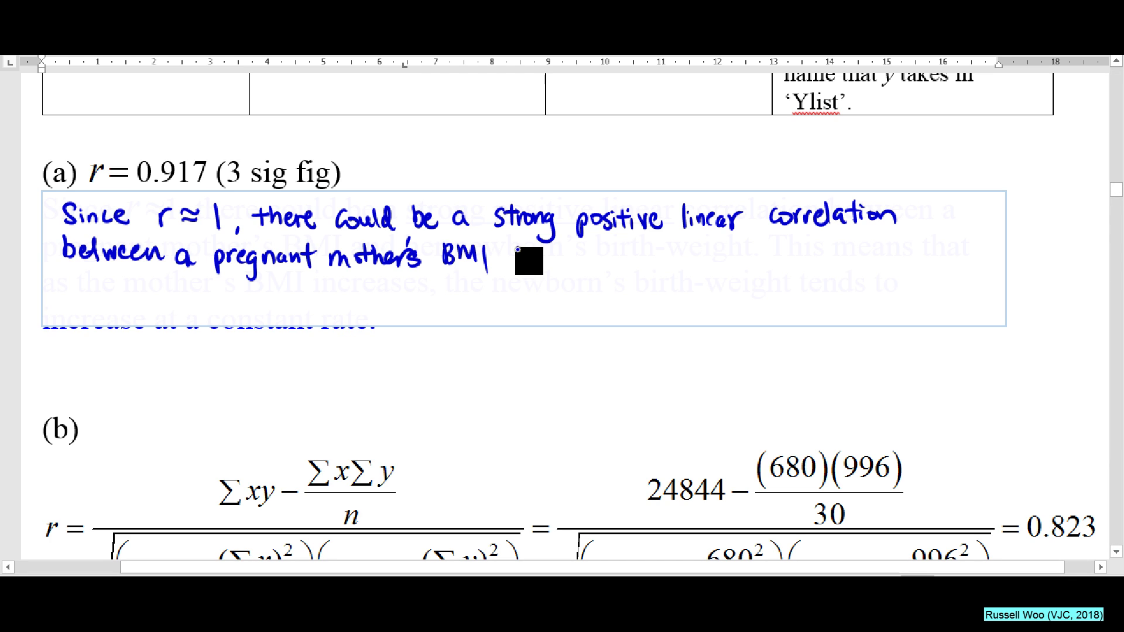
pyautogui.moveTo(522, 249)
pyautogui.mouseDown()
pyautogui.moveTo(523, 262)
pyautogui.moveTo(600, 263)
pyautogui.mouseUp()
pyautogui.moveTo(602, 263)
pyautogui.mouseDown()
pyautogui.moveTo(621, 234)
pyautogui.moveTo(660, 260)
pyautogui.moveTo(704, 246)
pyautogui.moveTo(728, 258)
pyautogui.moveTo(723, 238)
pyautogui.moveTo(752, 261)
pyautogui.moveTo(787, 263)
pyautogui.mouseUp()
pyautogui.moveTo(791, 244)
pyautogui.mouseDown()
pyautogui.moveTo(803, 264)
pyautogui.moveTo(831, 252)
pyautogui.moveTo(841, 261)
pyautogui.mouseUp()
pyautogui.moveTo(844, 254)
pyautogui.mouseDown()
pyautogui.moveTo(855, 274)
pyautogui.moveTo(888, 261)
pyautogui.mouseUp()
pyautogui.moveTo(878, 248); pyautogui.dragTo(893, 246)
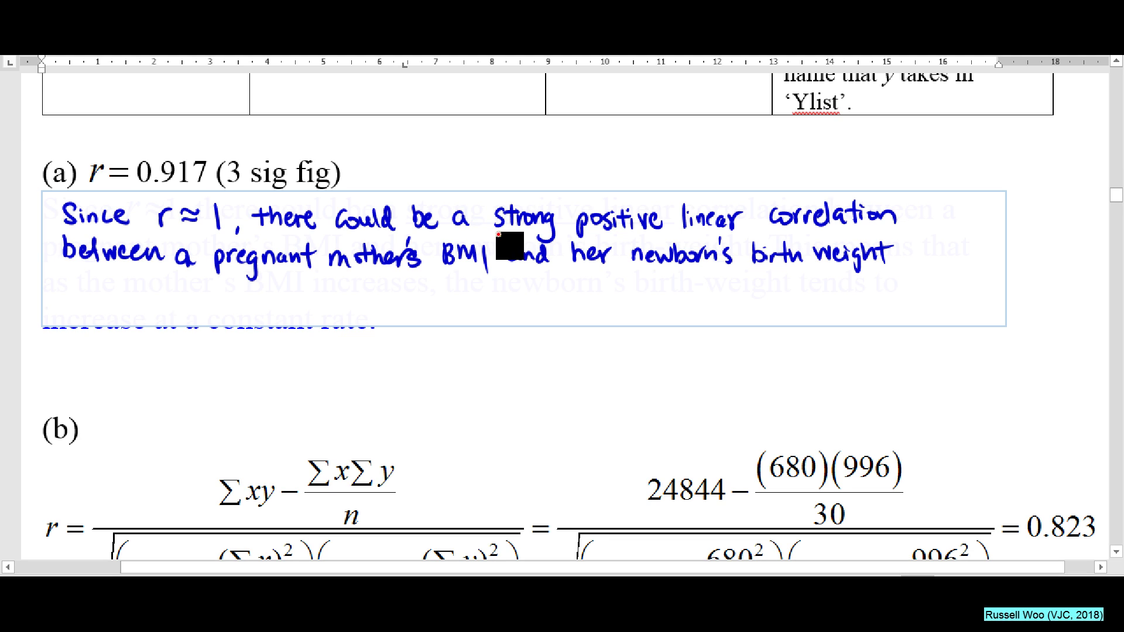
# Underline "≈ 1", "strong", "positive" and "linear" in red in the handwritten answer, and draw an arrow pointing down at "linear"
pyautogui.moveTo(494, 234); pyautogui.dragTo(555, 235)
pyautogui.moveTo(176, 234); pyautogui.dragTo(214, 233)
pyautogui.moveTo(178, 239); pyautogui.dragTo(215, 238)
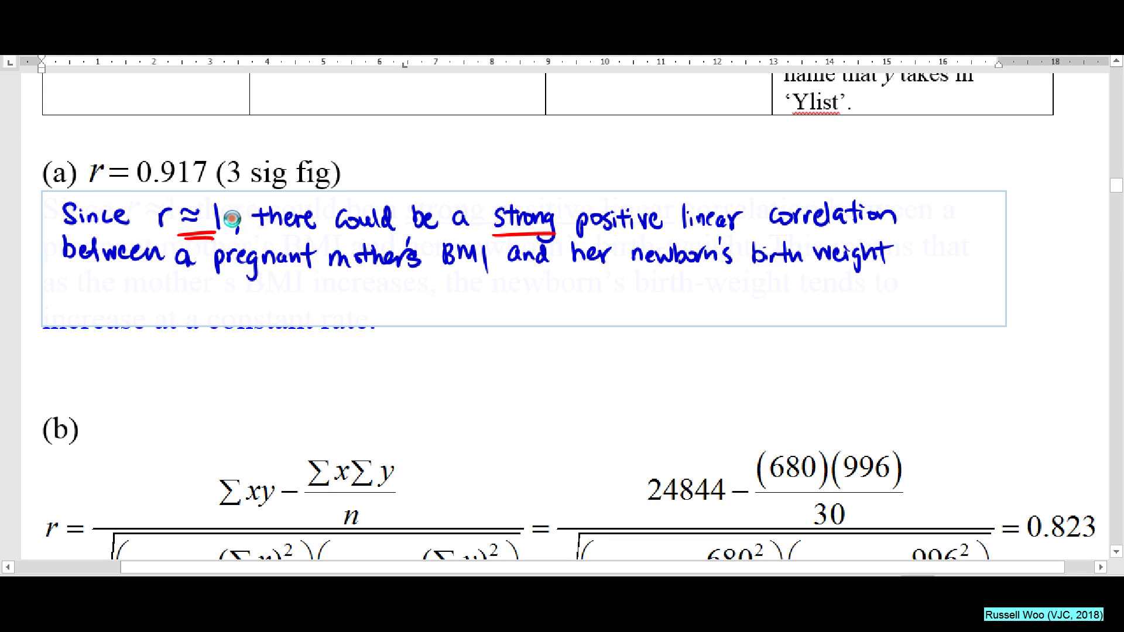
pyautogui.moveTo(593, 239)
pyautogui.mouseDown()
pyautogui.moveTo(640, 237)
pyautogui.moveTo(609, 244)
pyautogui.mouseUp()
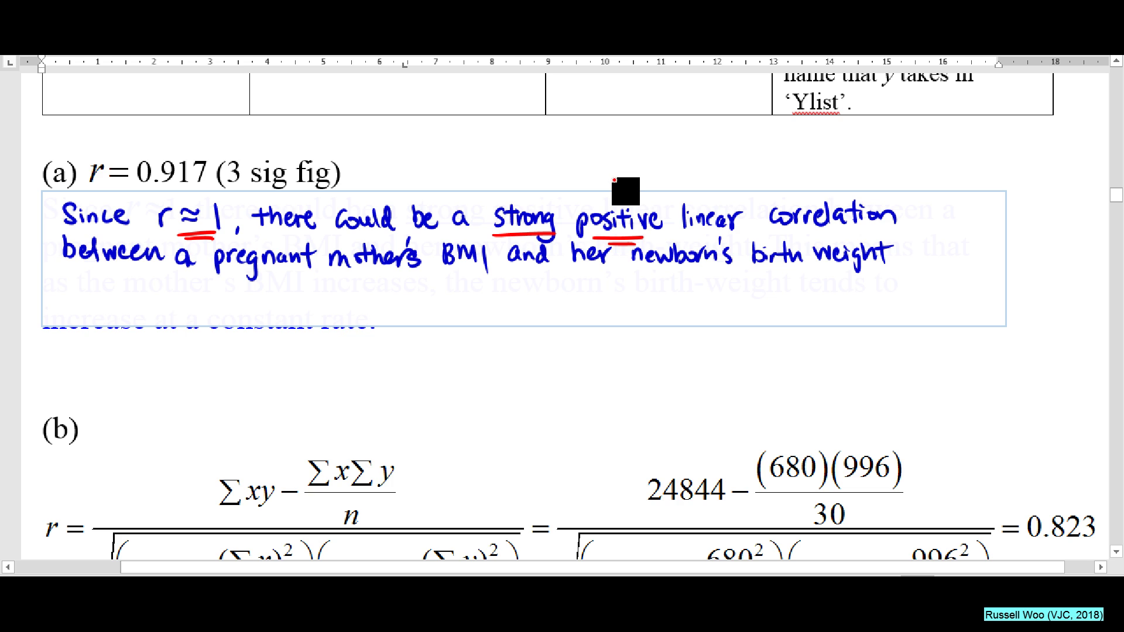
pyautogui.moveTo(690, 235)
pyautogui.mouseDown()
pyautogui.moveTo(722, 236)
pyautogui.moveTo(694, 241)
pyautogui.mouseUp()
pyautogui.moveTo(724, 168); pyautogui.dragTo(724, 193)
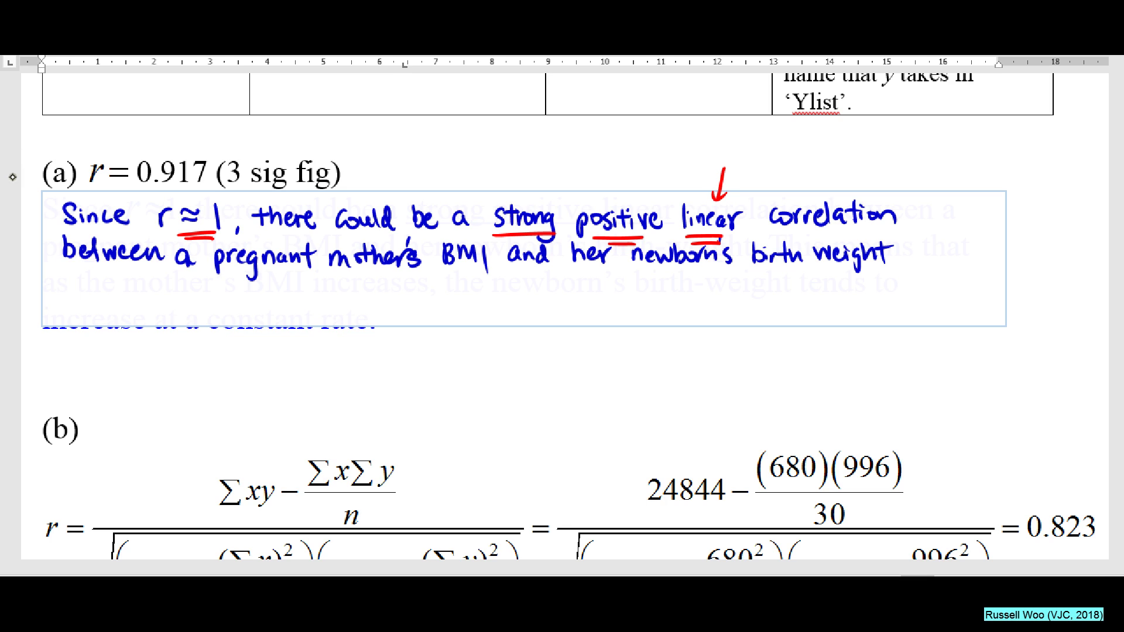
# Handwrite "This means that as the mother's BMI increases, the newborn's" in blue as the third line of answer (a)
pyautogui.moveTo(62, 279)
pyautogui.mouseDown()
pyautogui.moveTo(74, 280)
pyautogui.moveTo(77, 301)
pyautogui.moveTo(257, 304)
pyautogui.mouseUp()
pyautogui.moveTo(248, 291); pyautogui.dragTo(267, 289)
pyautogui.moveTo(269, 281); pyautogui.dragTo(296, 304)
pyautogui.moveTo(303, 282); pyautogui.dragTo(305, 303)
pyautogui.moveTo(296, 291)
pyautogui.mouseDown()
pyautogui.moveTo(326, 270)
pyautogui.moveTo(345, 298)
pyautogui.moveTo(392, 302)
pyautogui.mouseUp()
pyautogui.moveTo(383, 291); pyautogui.dragTo(424, 302)
pyautogui.moveTo(417, 295); pyautogui.dragTo(494, 299)
pyautogui.moveTo(487, 287); pyautogui.dragTo(504, 286)
pyautogui.moveTo(507, 276)
pyautogui.mouseDown()
pyautogui.moveTo(521, 300)
pyautogui.moveTo(547, 288)
pyautogui.moveTo(550, 303)
pyautogui.moveTo(618, 299)
pyautogui.mouseUp()
pyautogui.moveTo(624, 300)
pyautogui.mouseDown()
pyautogui.moveTo(657, 296)
pyautogui.moveTo(683, 285)
pyautogui.moveTo(714, 302)
pyautogui.moveTo(727, 288)
pyautogui.moveTo(751, 299)
pyautogui.moveTo(783, 282)
pyautogui.moveTo(833, 282)
pyautogui.moveTo(828, 298)
pyautogui.moveTo(840, 301)
pyautogui.moveTo(925, 299)
pyautogui.mouseUp()
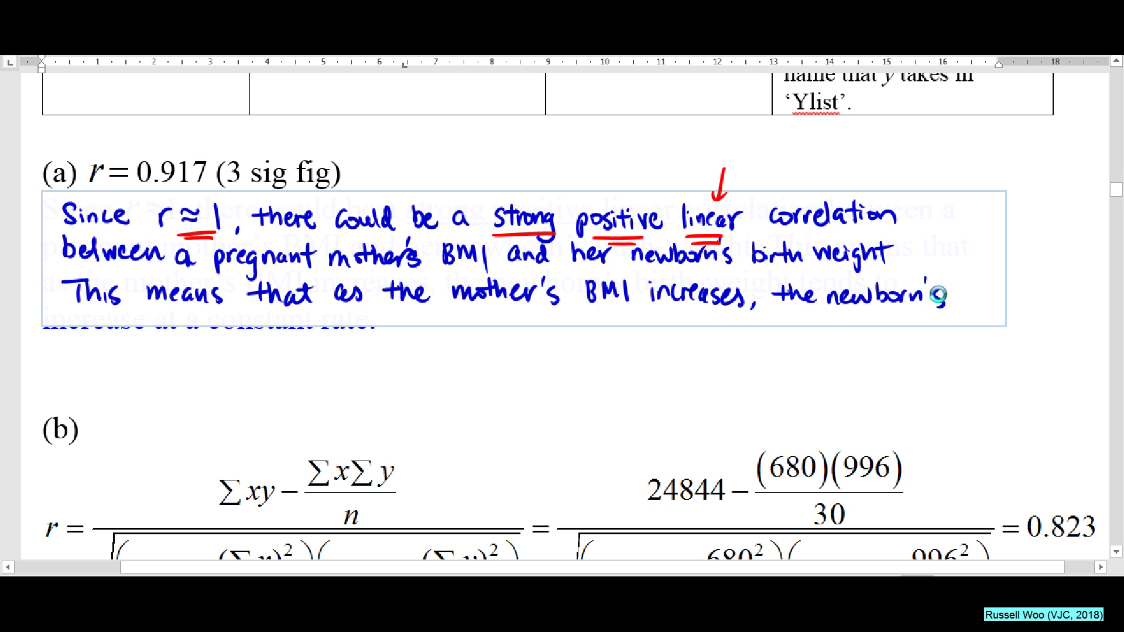
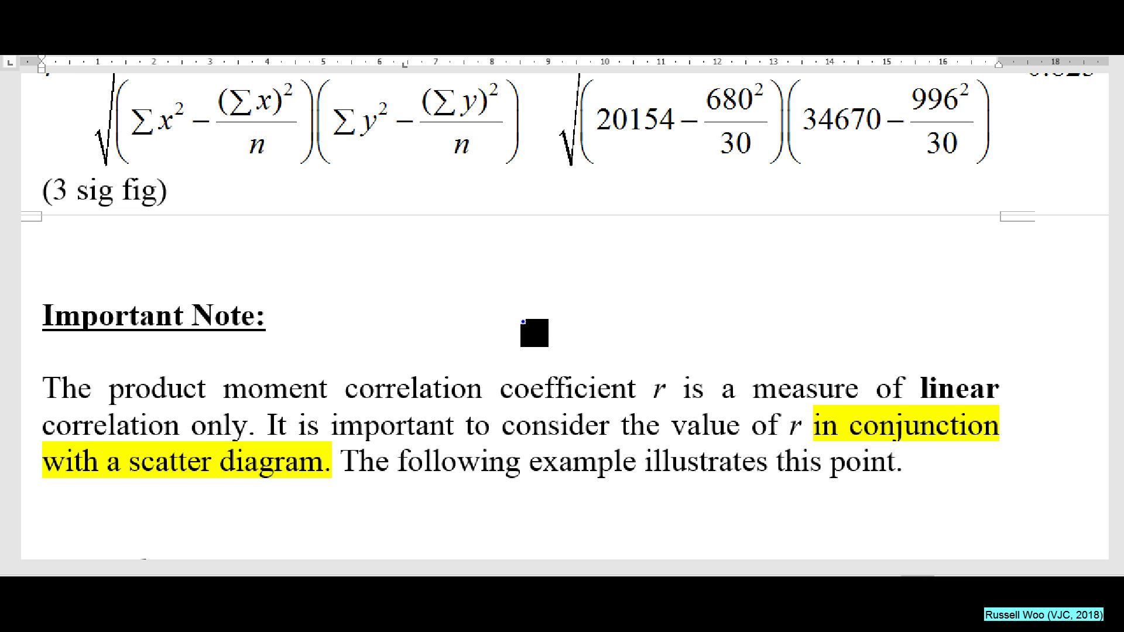
# Highlight "product moment correlation", "a scatter diagram" and "briefly comment on" in yellow in the Example 3 question
pyautogui.scroll(-6, 562, 316)
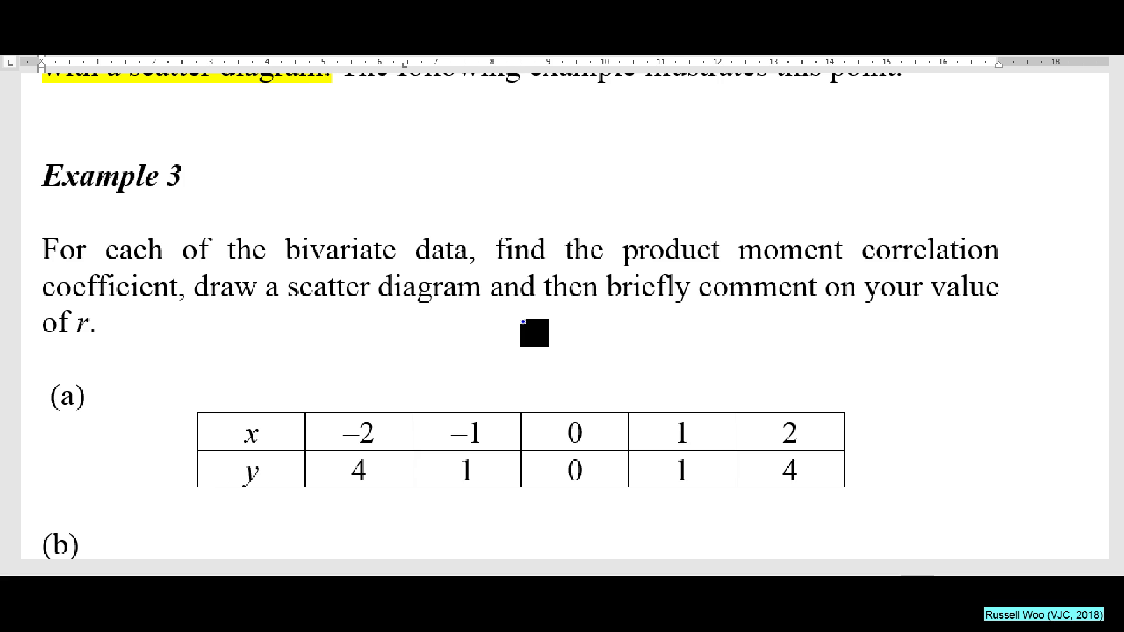
pyautogui.scroll(-2, 522, 322)
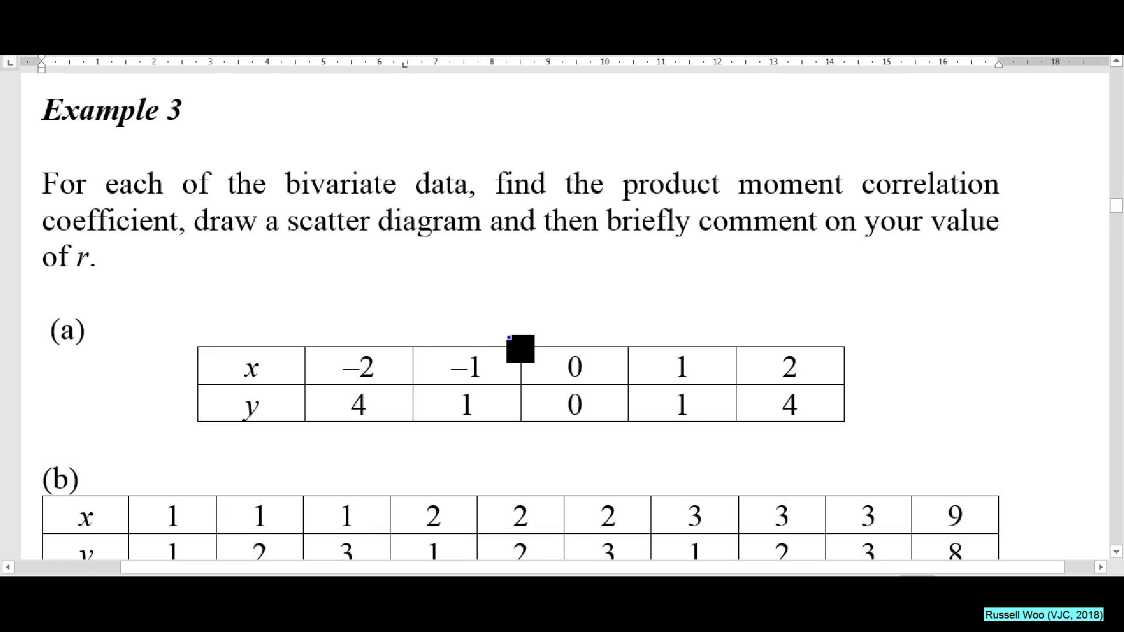
pyautogui.moveTo(626, 188)
pyautogui.mouseDown()
pyautogui.moveTo(658, 206)
pyautogui.moveTo(971, 181)
pyautogui.mouseUp()
pyautogui.moveTo(268, 225); pyautogui.dragTo(514, 202)
pyautogui.moveTo(606, 231); pyautogui.dragTo(876, 221)
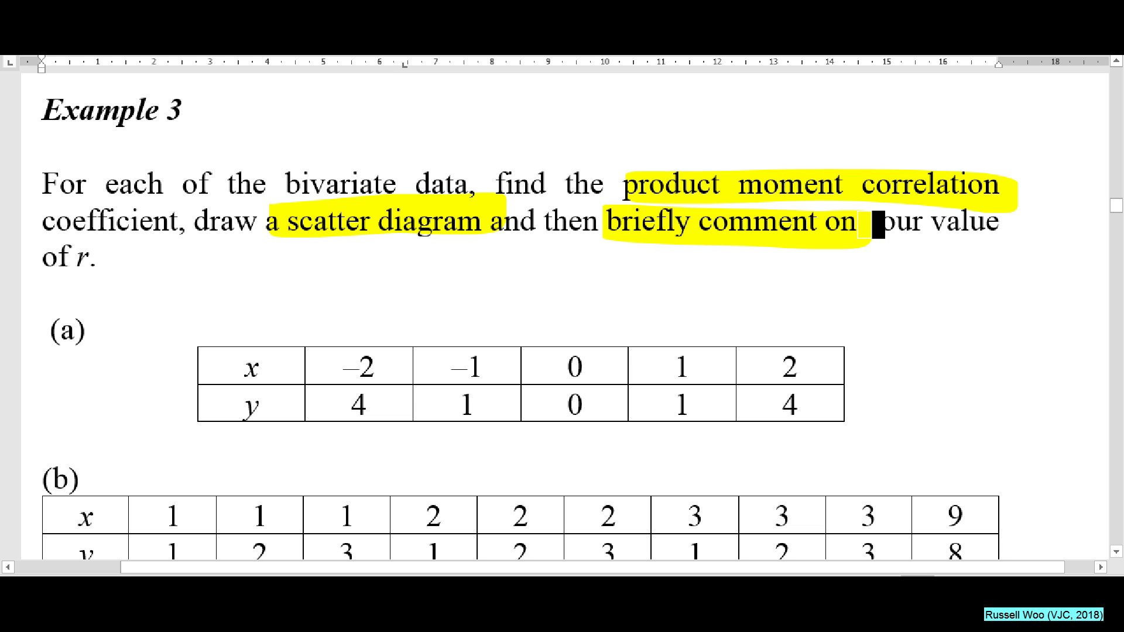
# Delete the box covering the conclusion after r = 0 in the Example 3 part (a) solution
pyautogui.scroll(-5, 878, 224)
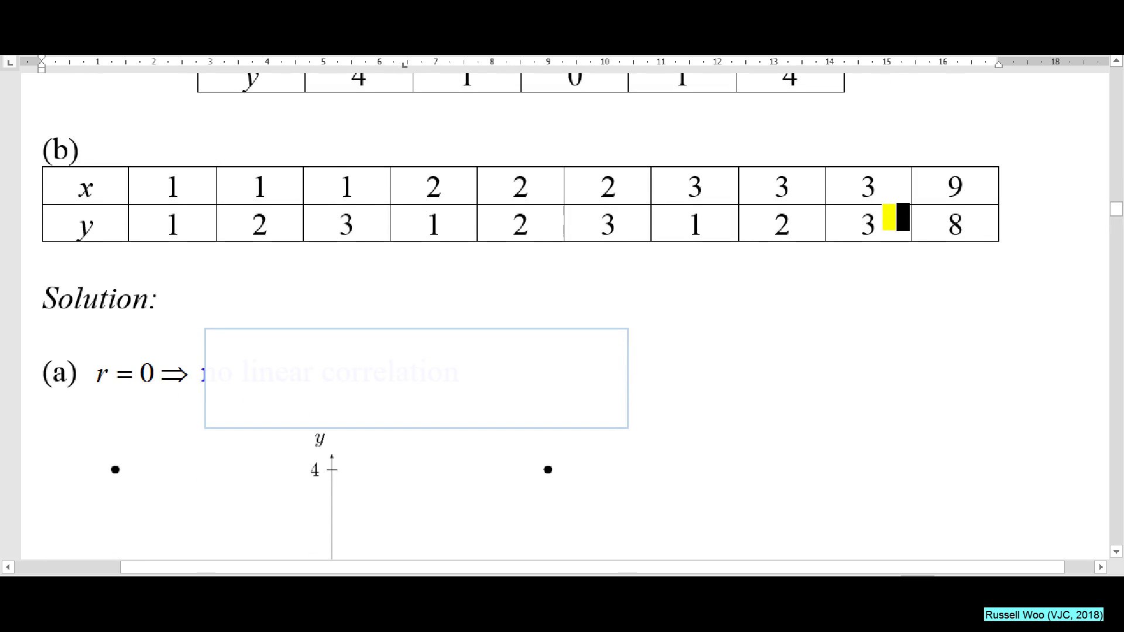
pyautogui.scroll(-4, 896, 216)
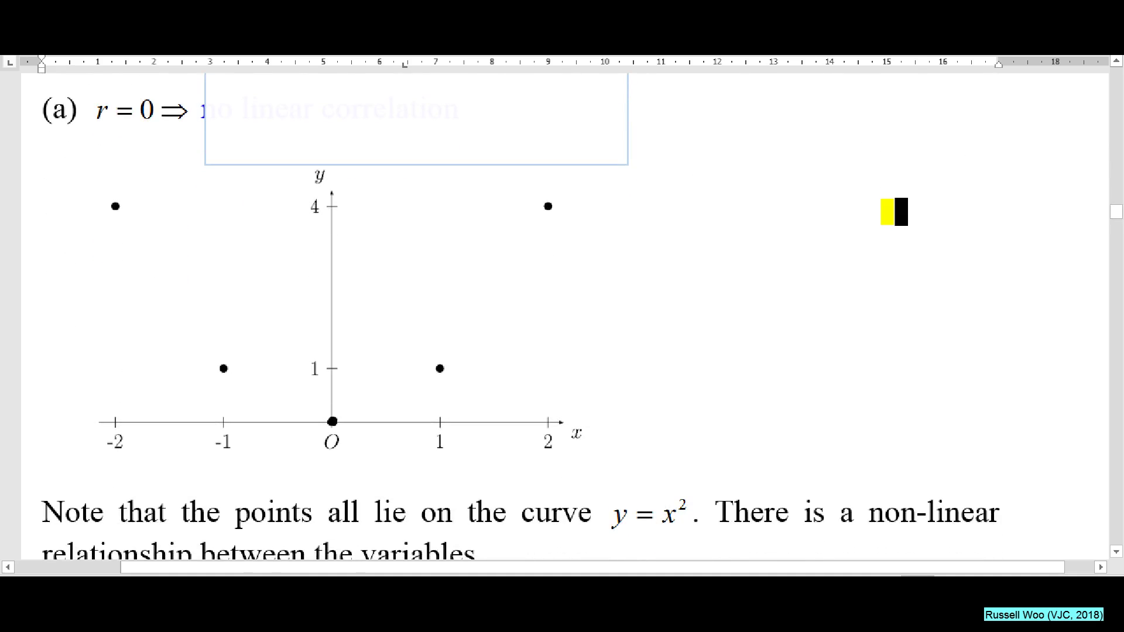
pyautogui.scroll(1, 894, 211)
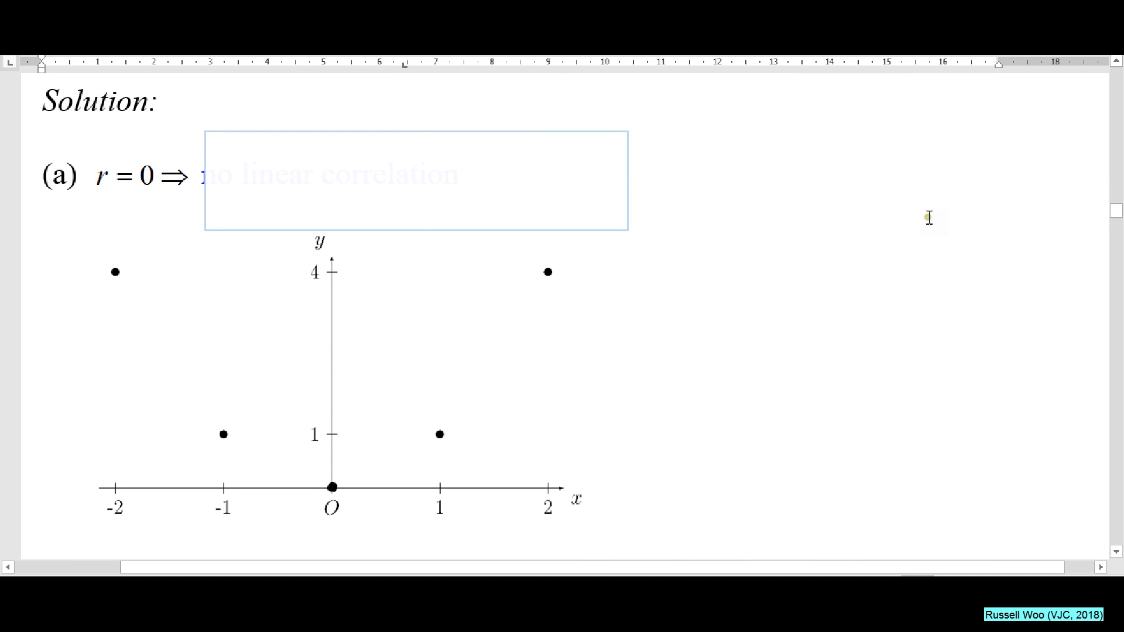
pyautogui.click(589, 159)
pyautogui.press('Delete')
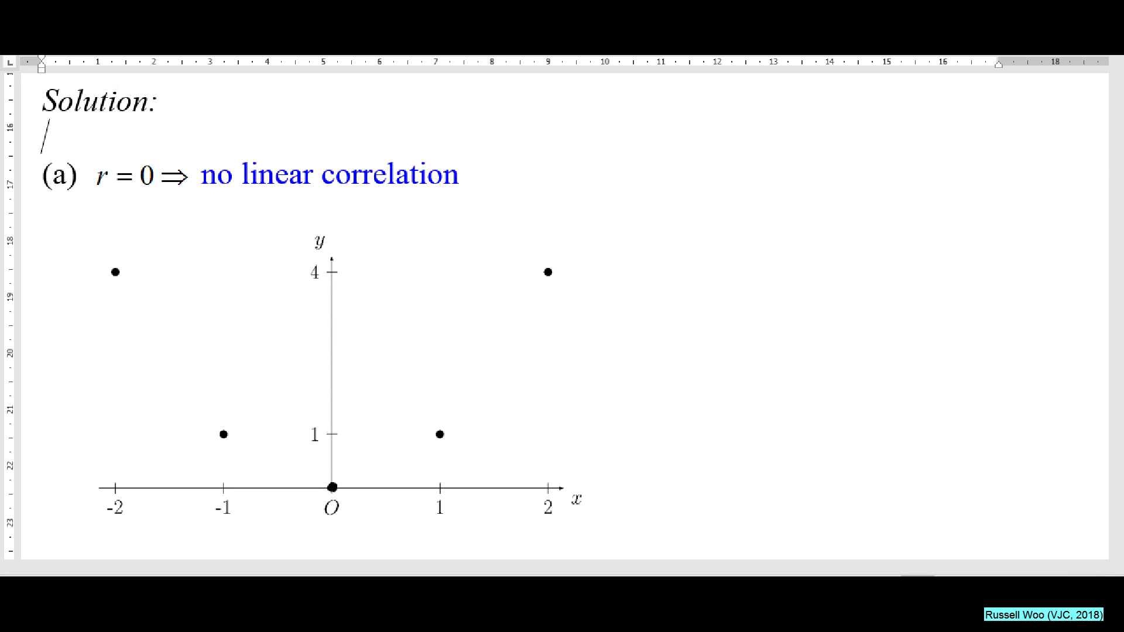
# Mark "linear" in the part (a) conclusion with a red wavy underline and an arrow above, and underline r
pyautogui.moveTo(241, 198); pyautogui.dragTo(311, 202)
pyautogui.moveTo(293, 126); pyautogui.dragTo(291, 159)
pyautogui.moveTo(91, 203); pyautogui.dragTo(107, 205)
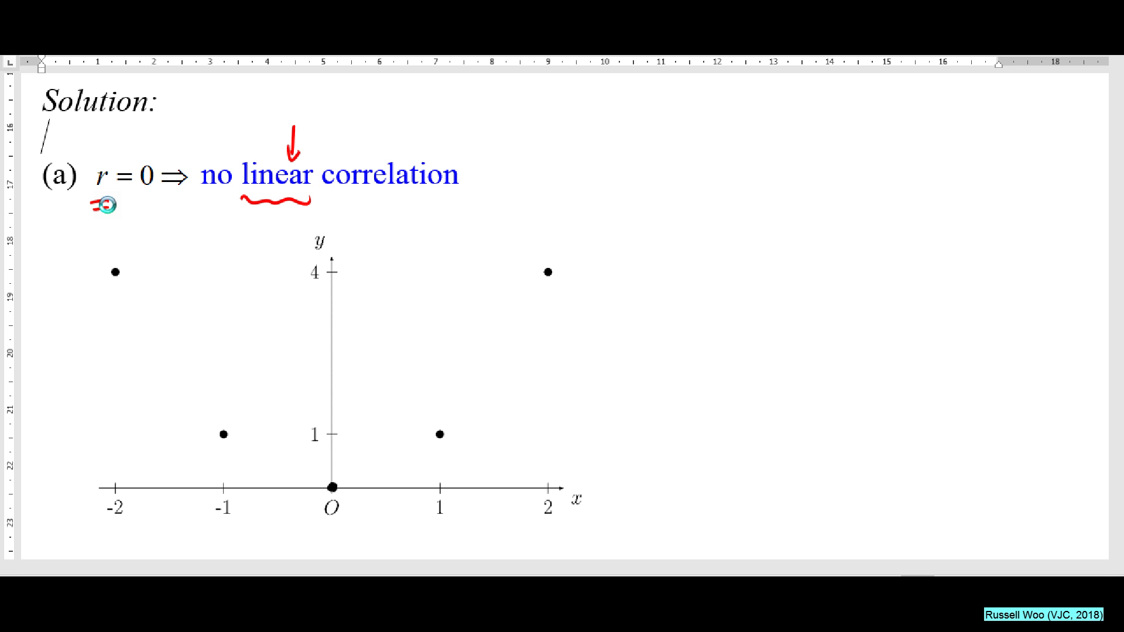
# Remove the box covering the conclusion after r = 0.862 in the part (b) solution
pyautogui.scroll(-3, 107, 205)
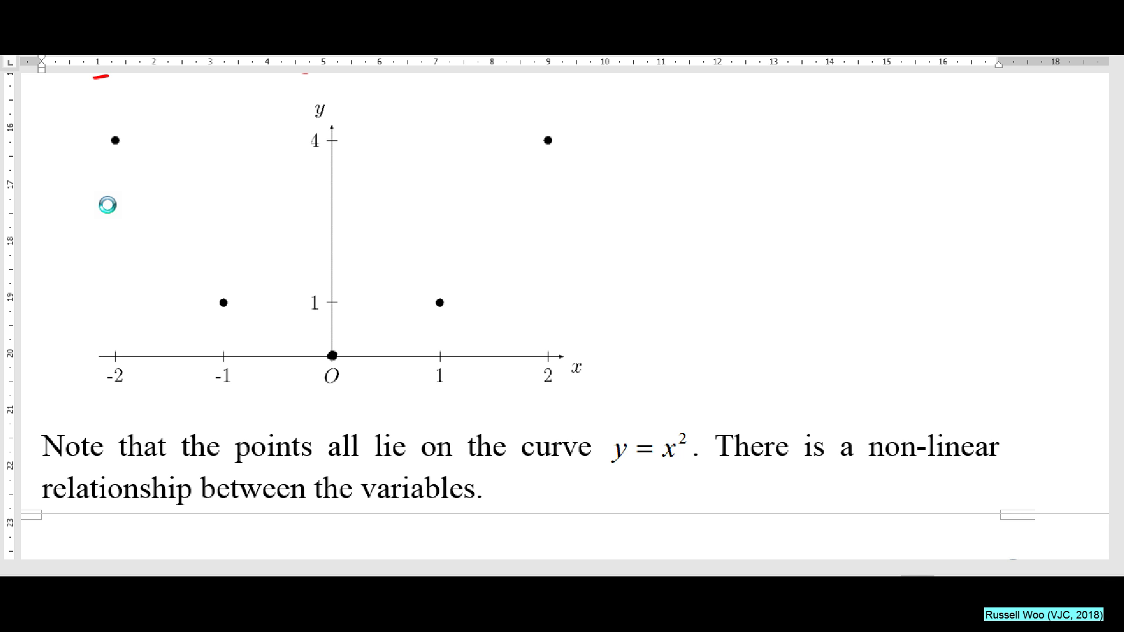
pyautogui.scroll(-2, 107, 204)
pyautogui.scroll(-2, 107, 205)
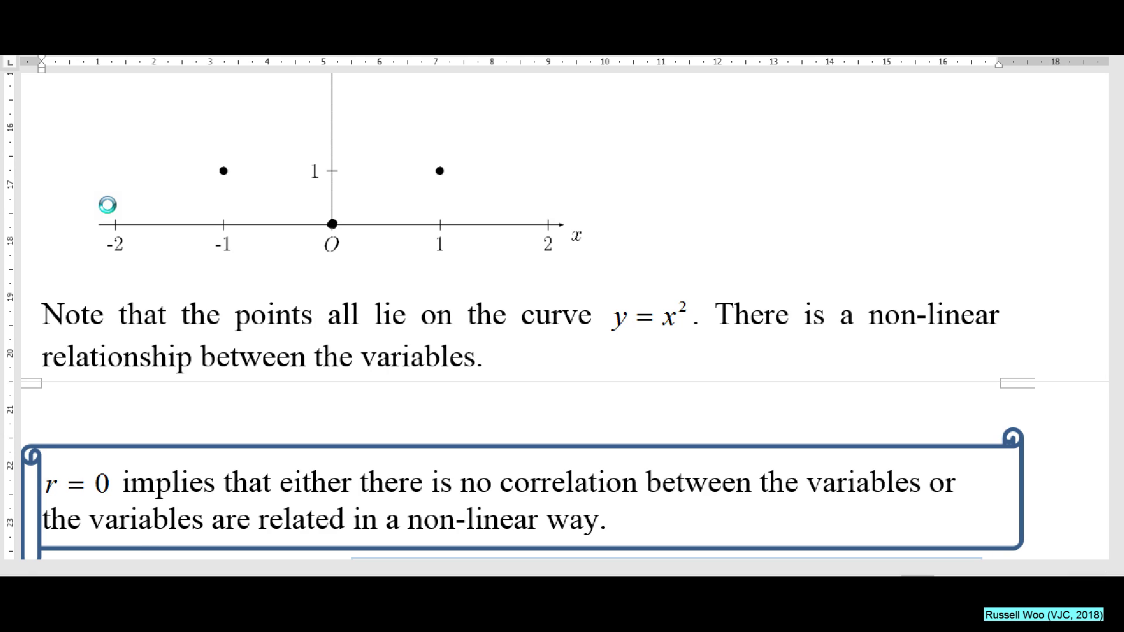
pyautogui.scroll(-3, 107, 205)
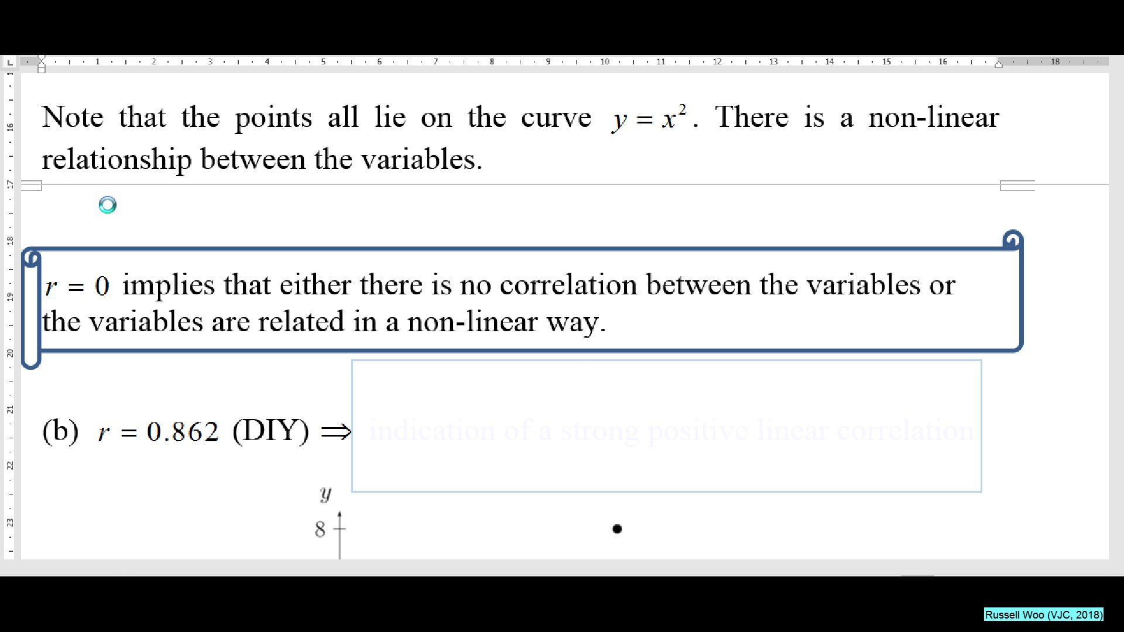
pyautogui.click(556, 433)
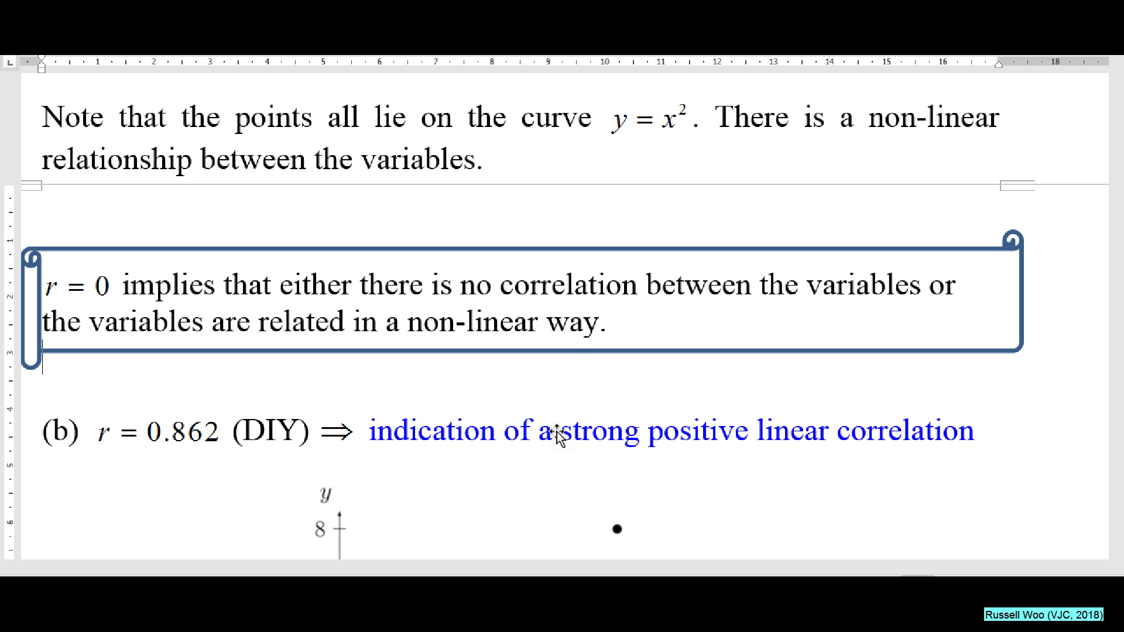
# Draw a red cross above the part (b) conclusion and circle the cluster of nine points in its scatter diagram
pyautogui.scroll(-2, 557, 432)
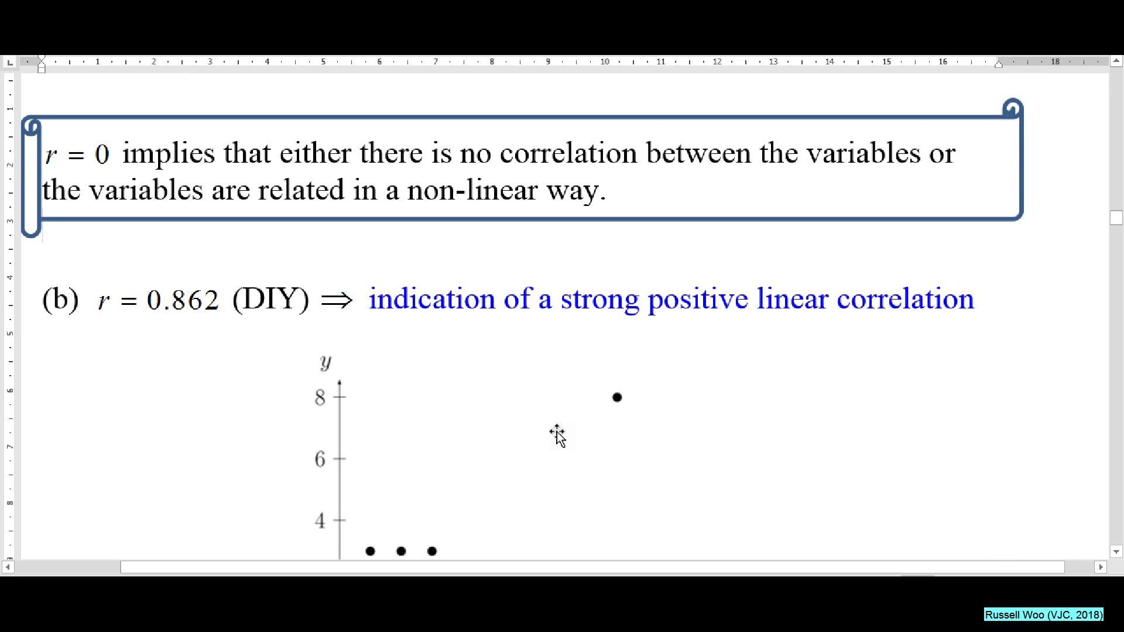
pyautogui.scroll(-1, 557, 434)
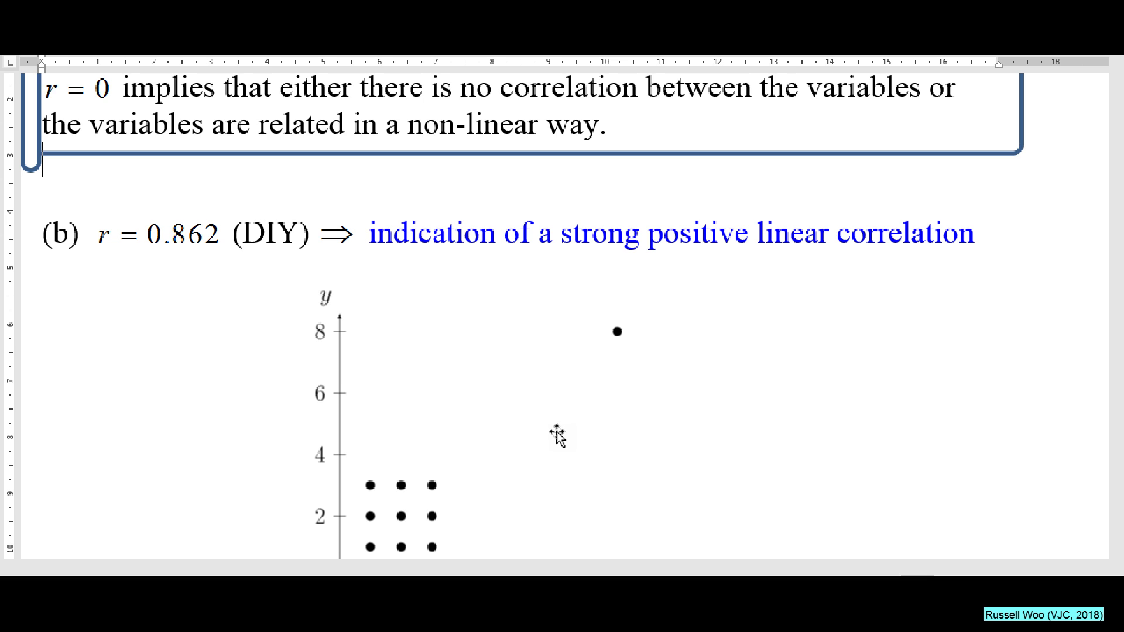
pyautogui.moveTo(902, 170); pyautogui.dragTo(925, 193)
pyautogui.moveTo(905, 191)
pyautogui.mouseDown()
pyautogui.moveTo(927, 192)
pyautogui.moveTo(928, 166)
pyautogui.mouseUp()
pyautogui.moveTo(408, 447); pyautogui.dragTo(377, 431)
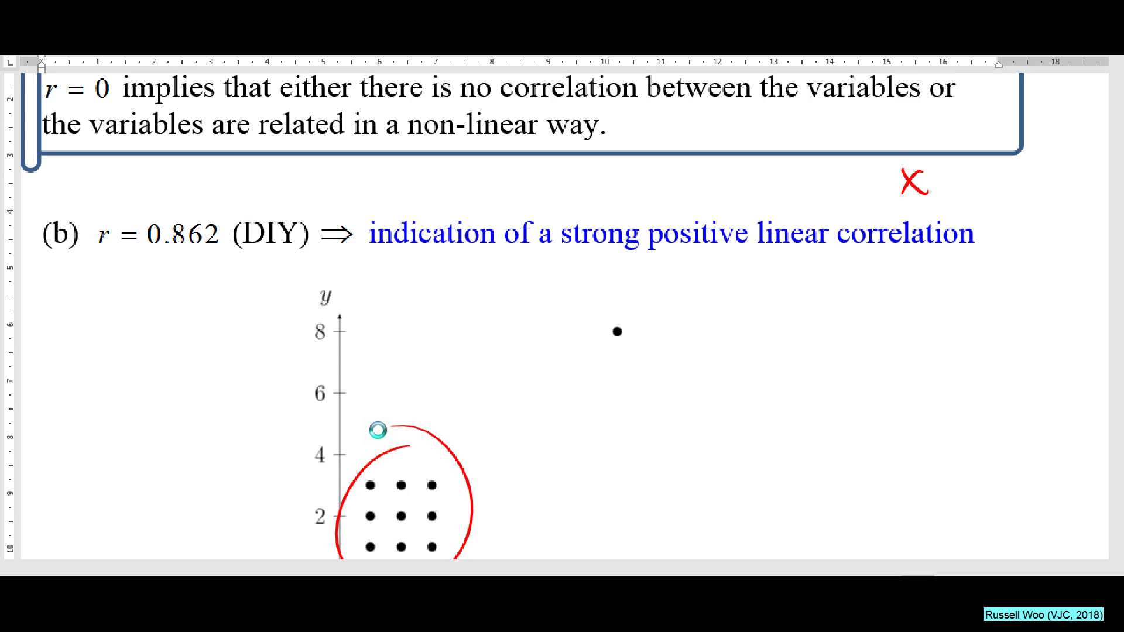
pyautogui.scroll(-5, 377, 430)
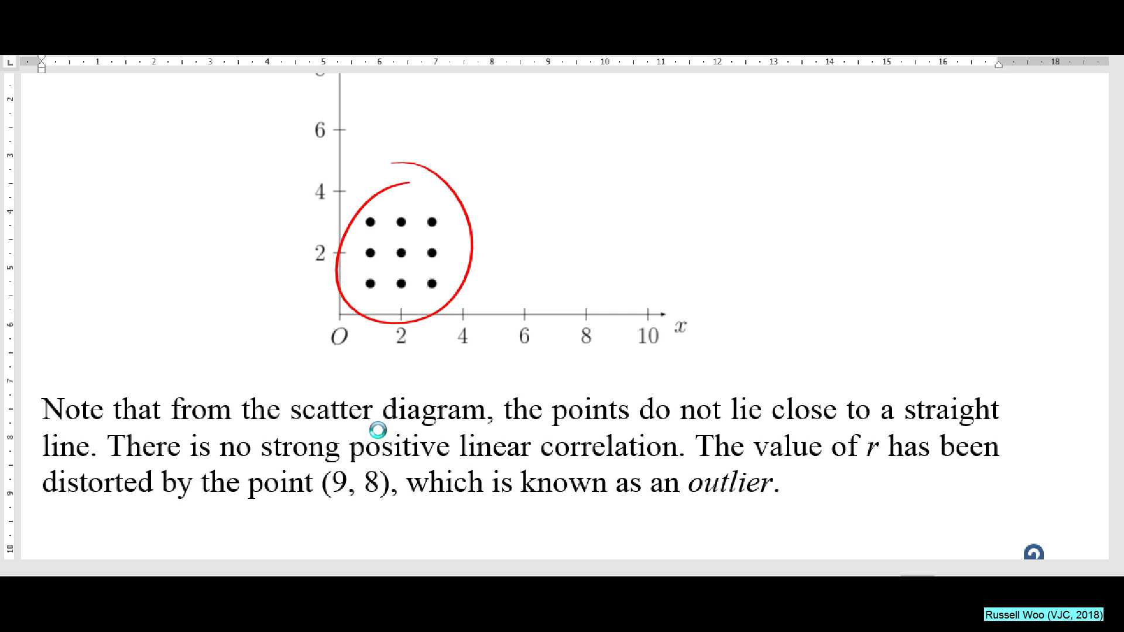
pyautogui.scroll(-2, 378, 431)
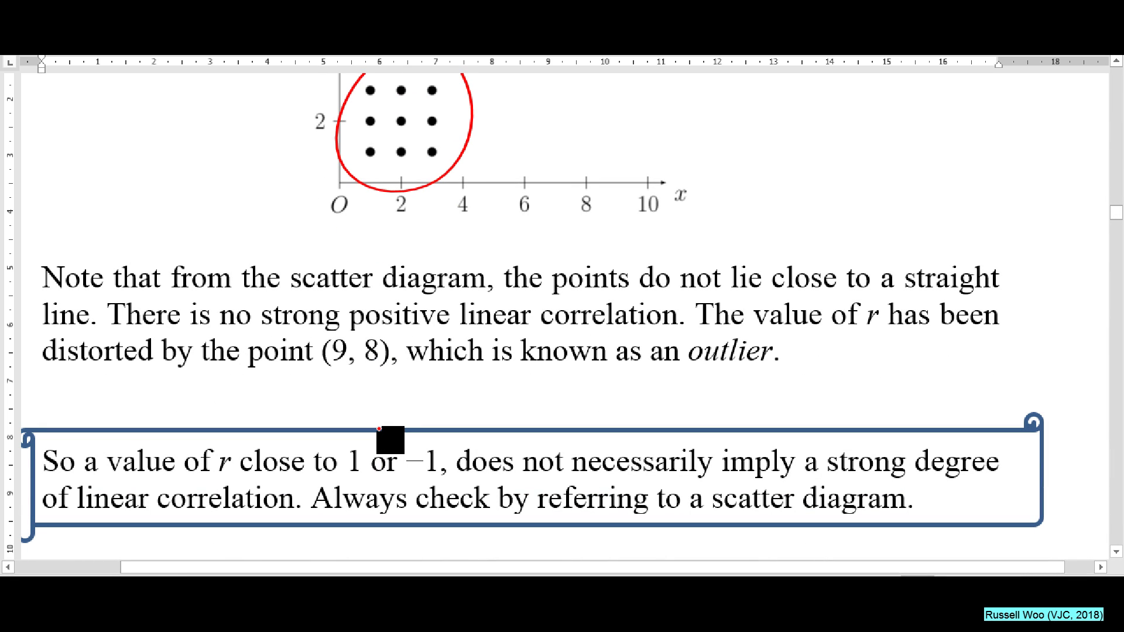